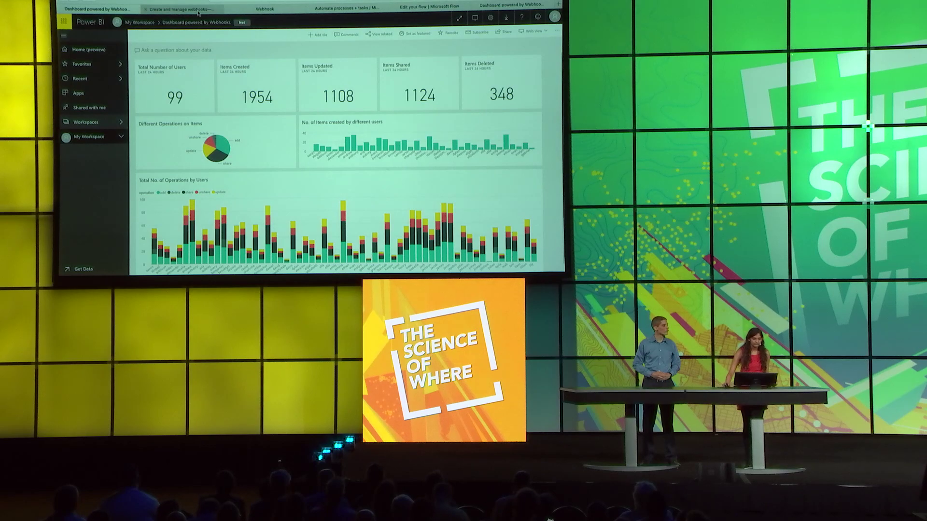
# - Bring up the Portal for ArcGIS 'Create and manage webhooks' documentation tab
pyautogui.click(201, 10)
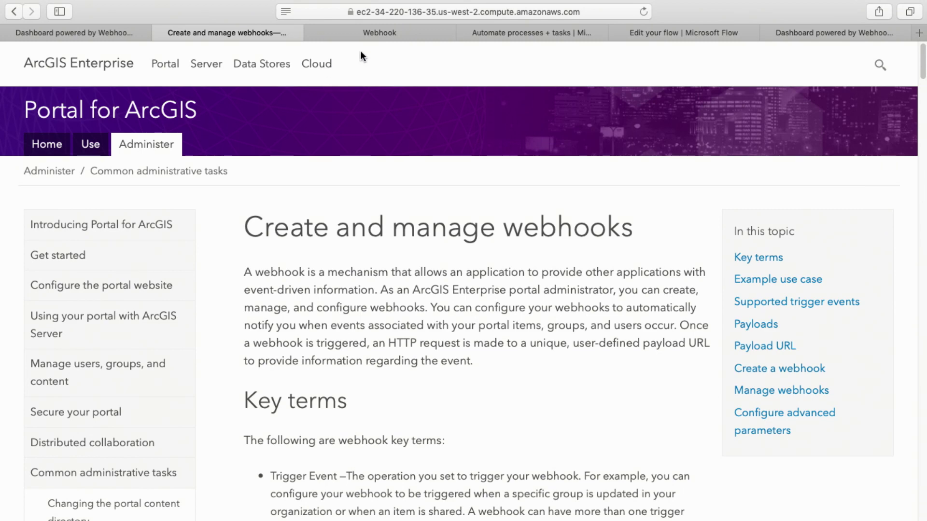
# - Check the Microsoft Flow Demo webhook's empty Events value, then go to Microsoft Flow's home page
pyautogui.click(363, 31)
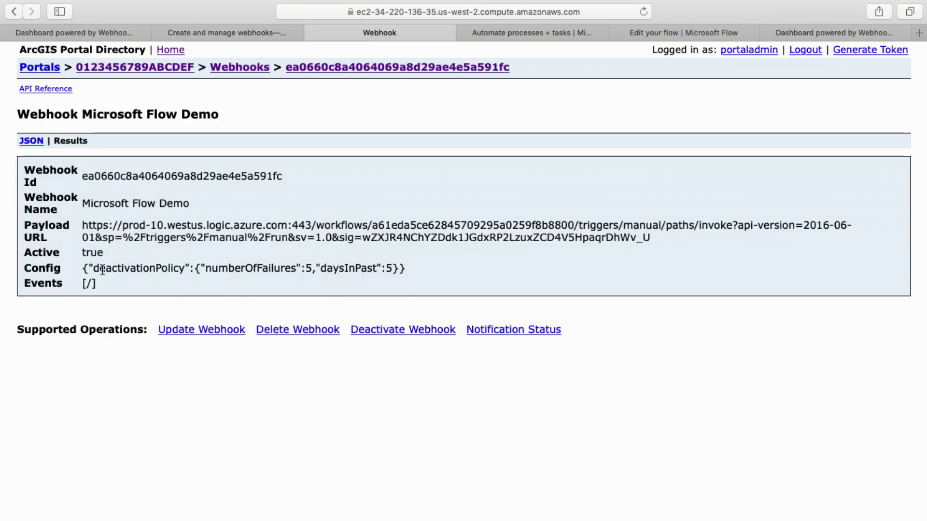
pyautogui.moveTo(83, 283); pyautogui.dragTo(93, 284)
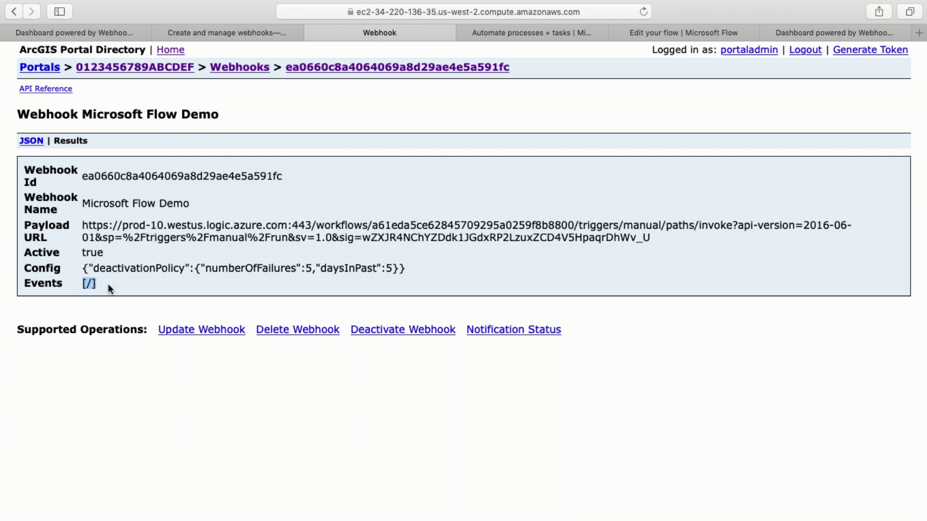
pyautogui.click(488, 30)
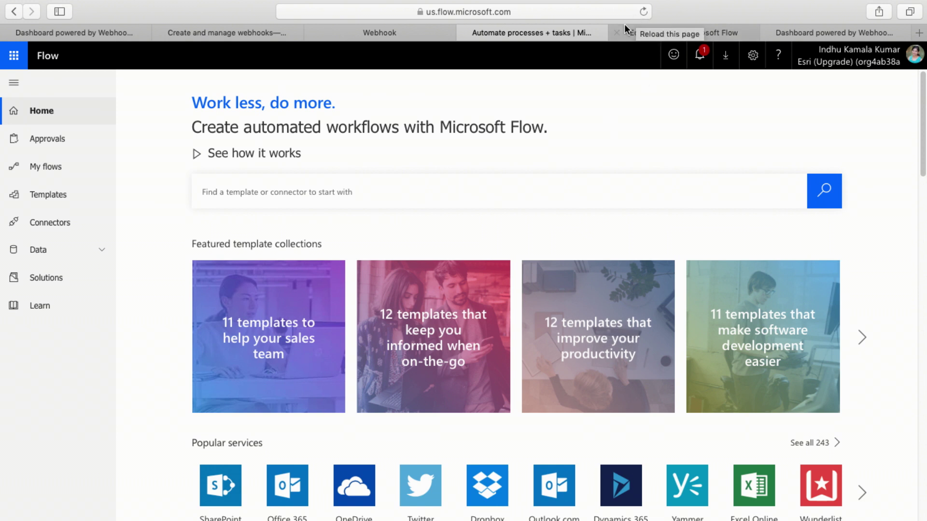
# - Open the HTTP-to-dataset flow in the editor and scroll down to its Apply to each action
pyautogui.click(651, 29)
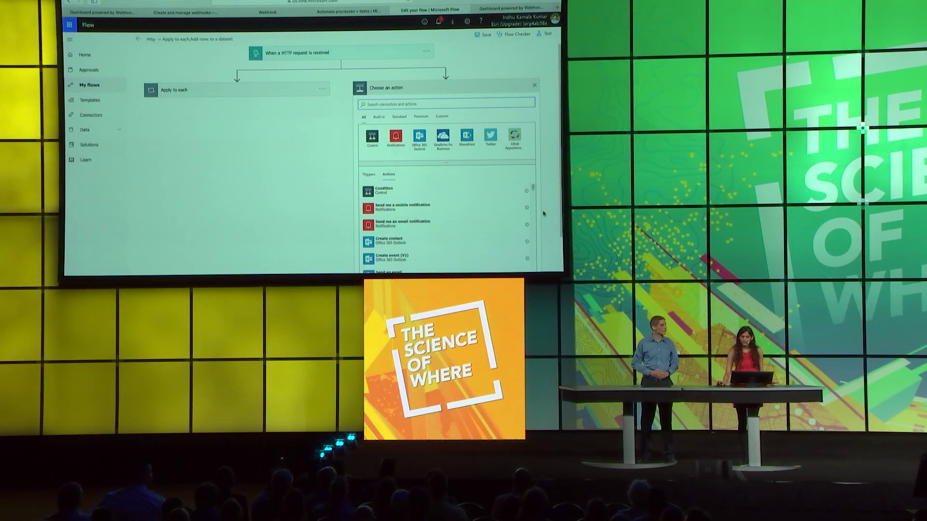
pyautogui.scroll(-2, 540, 214)
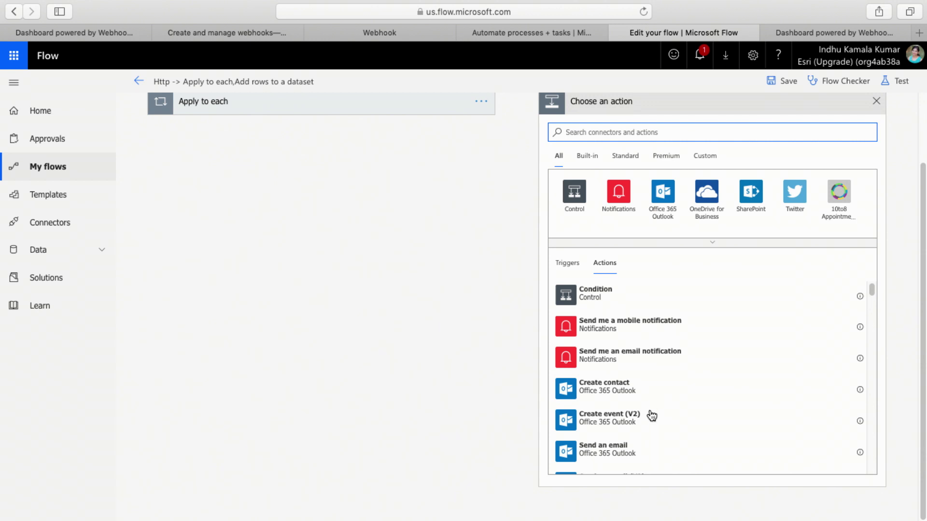
# - Add a Send an email action titled 'Portal Update Notification' with the pasted portalURL body, and save
pyautogui.click(633, 454)
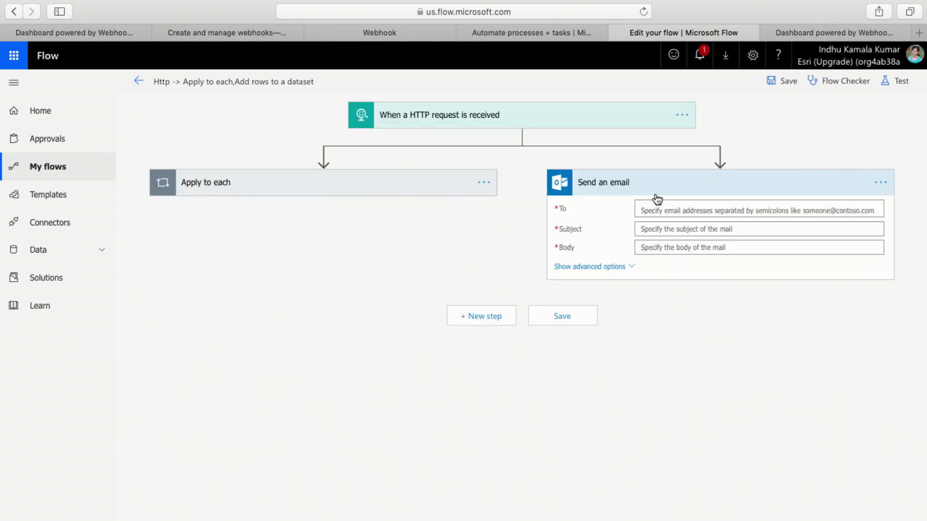
pyautogui.click(670, 206)
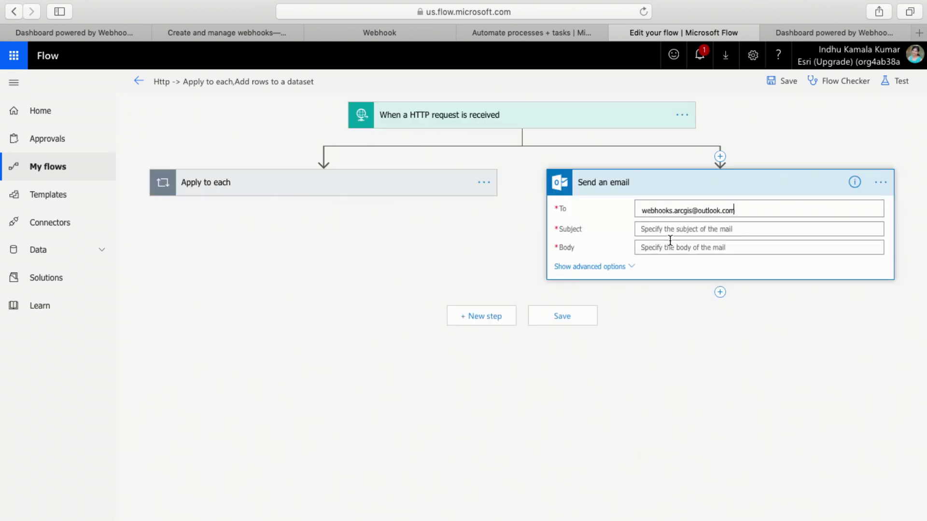
pyautogui.click(670, 229)
pyautogui.write('Portal Update Notification')
pyautogui.click(669, 256)
pyautogui.write('Your Portal at portalURL has been updated.')
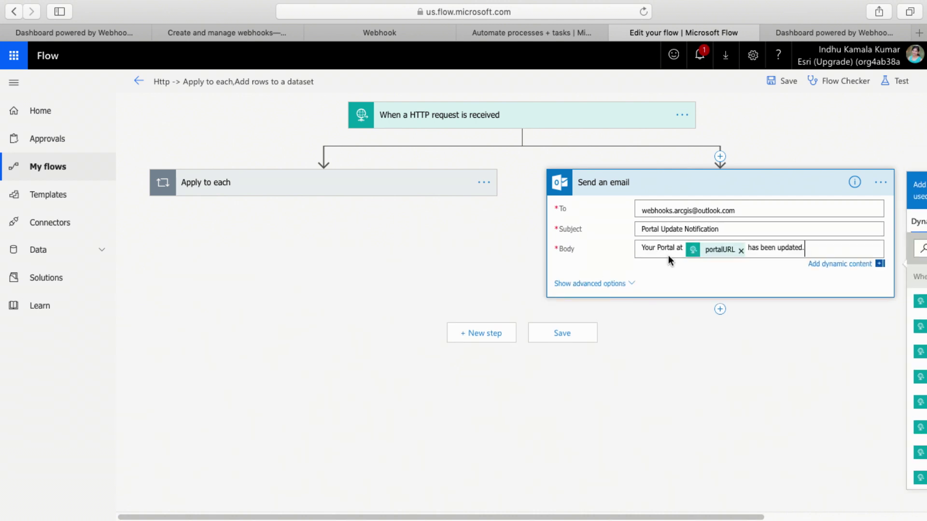
pyautogui.click(588, 334)
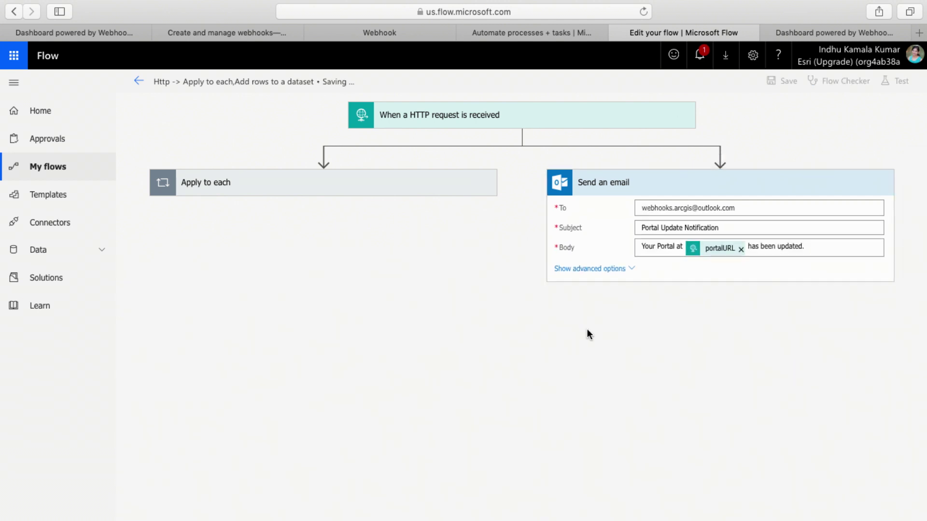
pyautogui.click(811, 31)
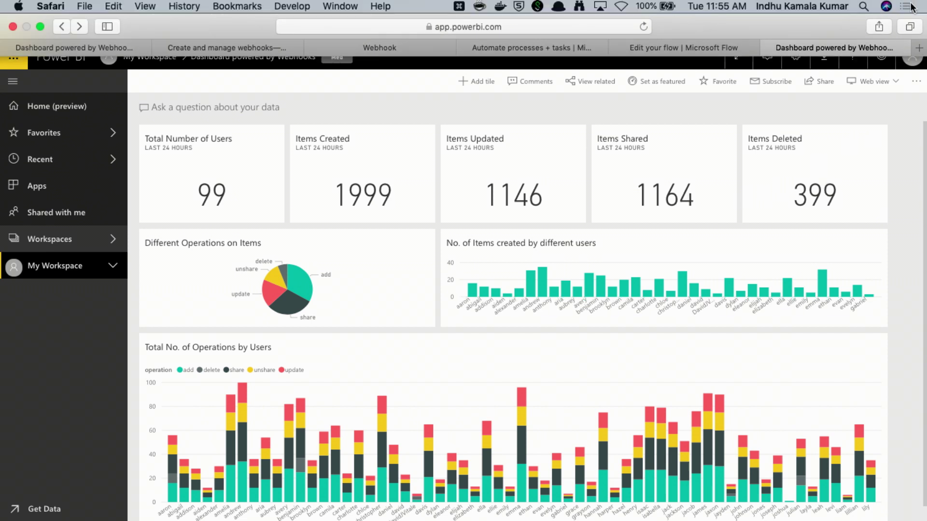
# - Review the arrived Portal Update Notification emails in Notification Center, then dismiss it
pyautogui.click(910, 7)
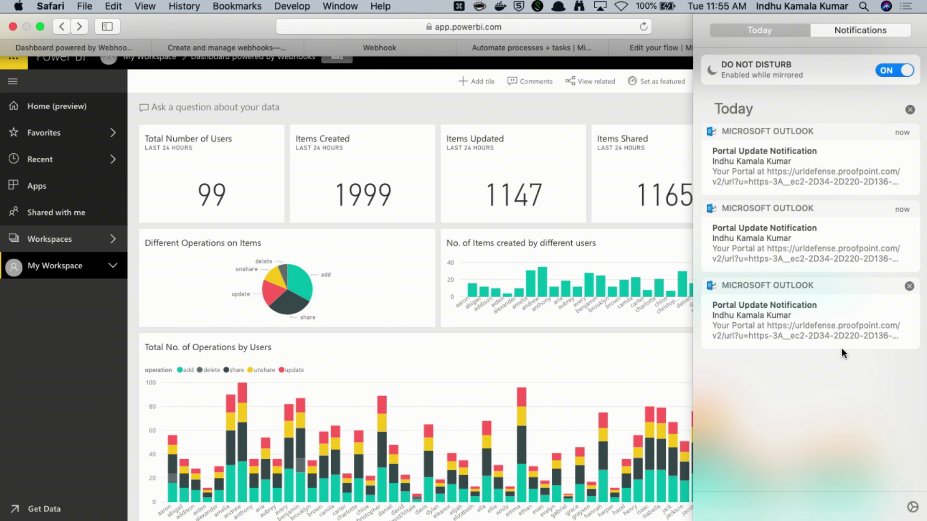
pyautogui.click(636, 108)
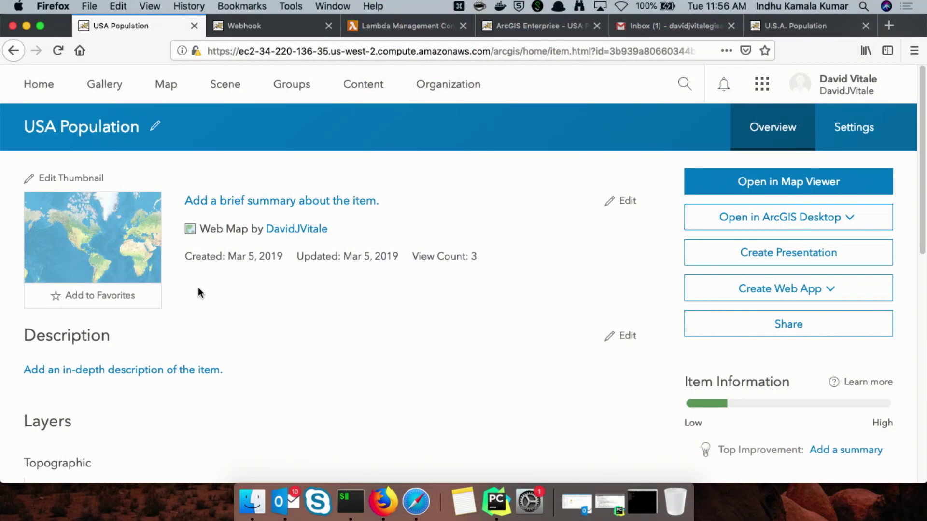
pyautogui.scroll(-2, 202, 293)
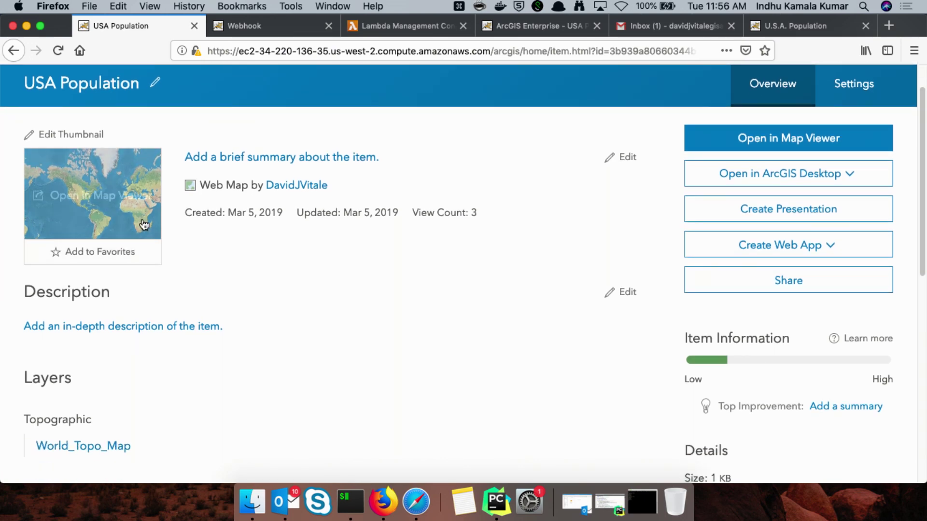
pyautogui.scroll(-8, 395, 331)
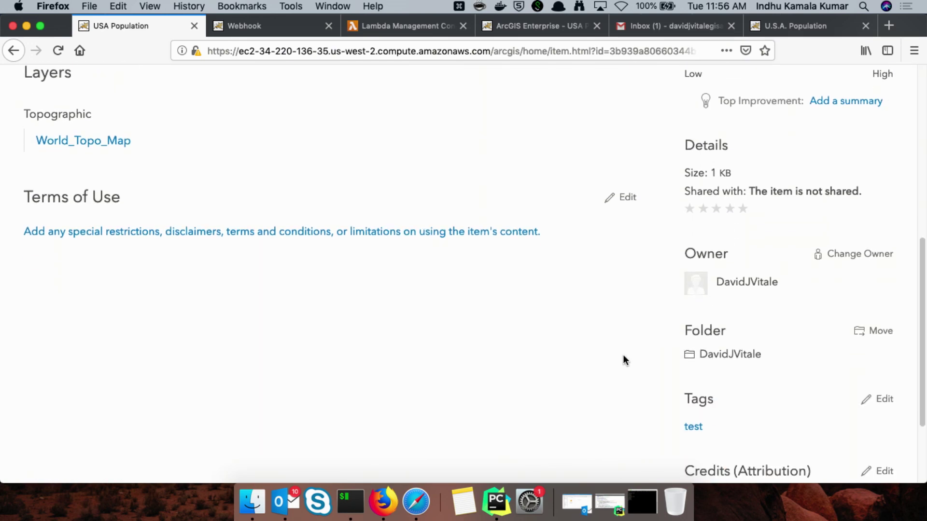
pyautogui.scroll(5, 651, 317)
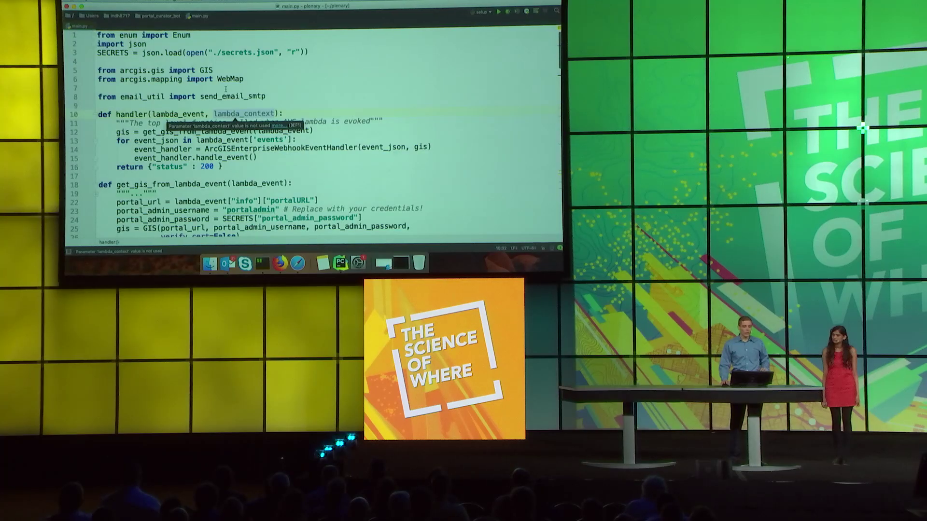
# - Highlight the GIS import statement and the lines that build the GIS connection in main.py
pyautogui.moveTo(213, 71); pyautogui.dragTo(119, 70)
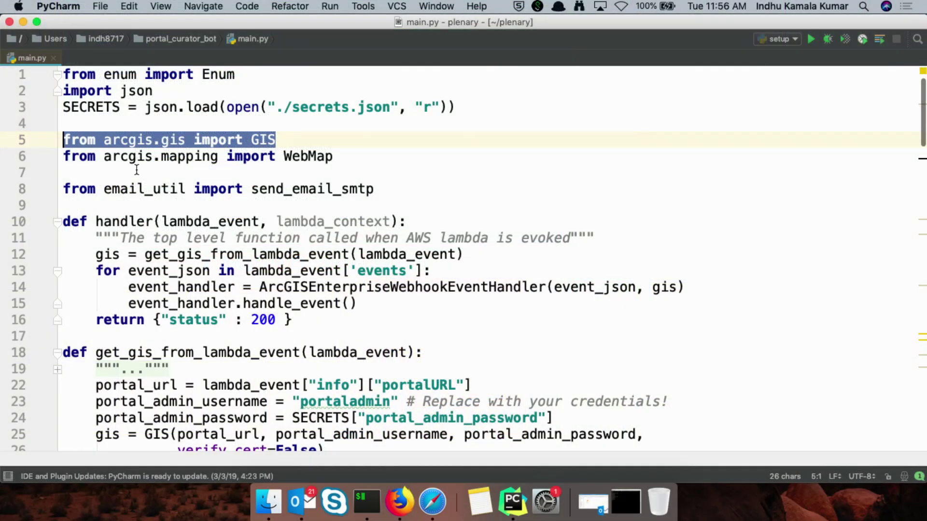
pyautogui.scroll(-5, 473, 321)
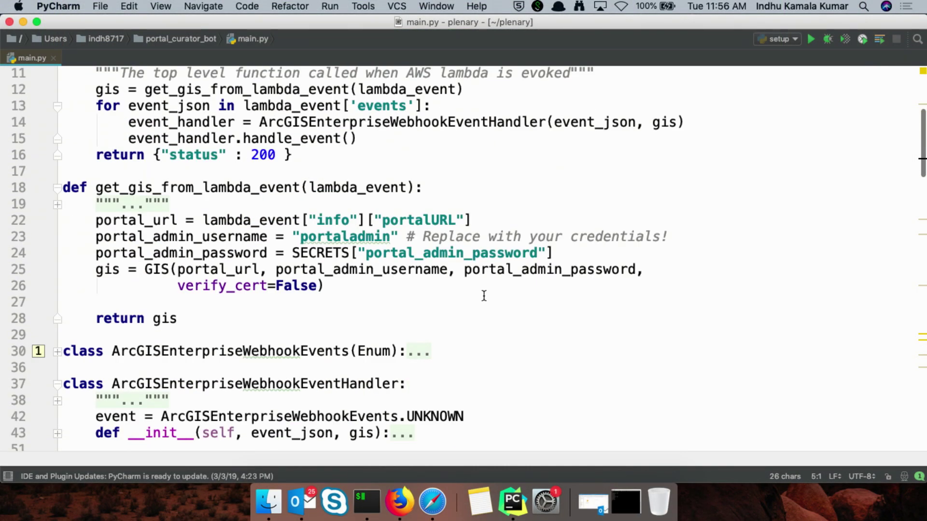
pyautogui.moveTo(62, 302); pyautogui.dragTo(72, 261)
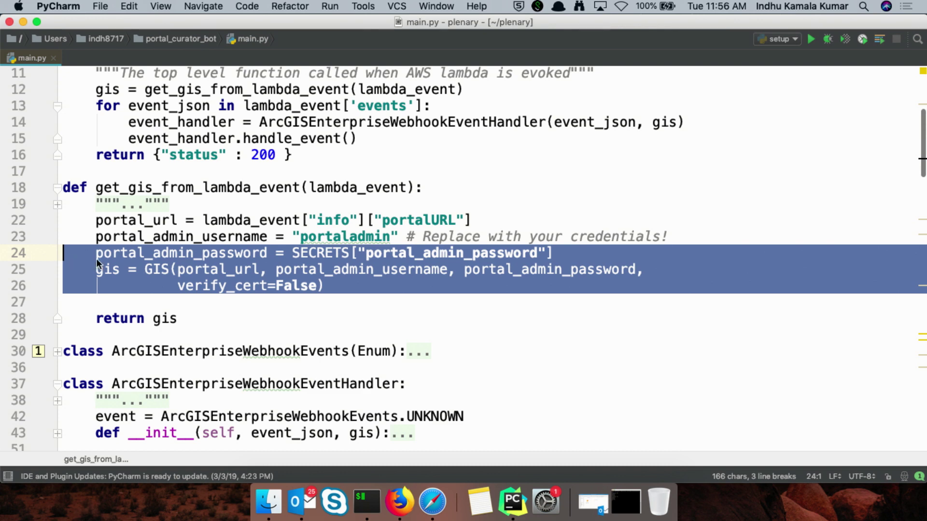
pyautogui.click(128, 267)
# - Highlight the loop over the web map's layer items and the item.update call on line 125
pyautogui.scroll(-10, 171, 262)
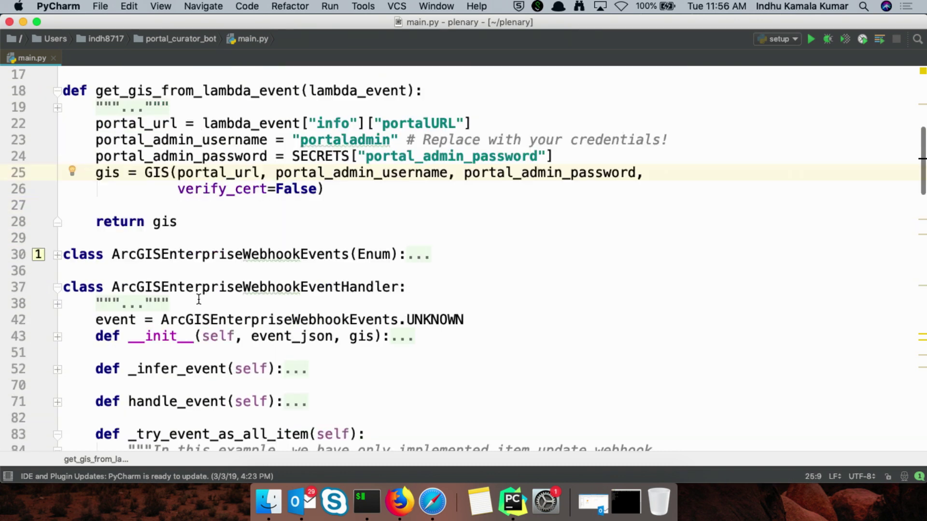
pyautogui.scroll(-5, 296, 314)
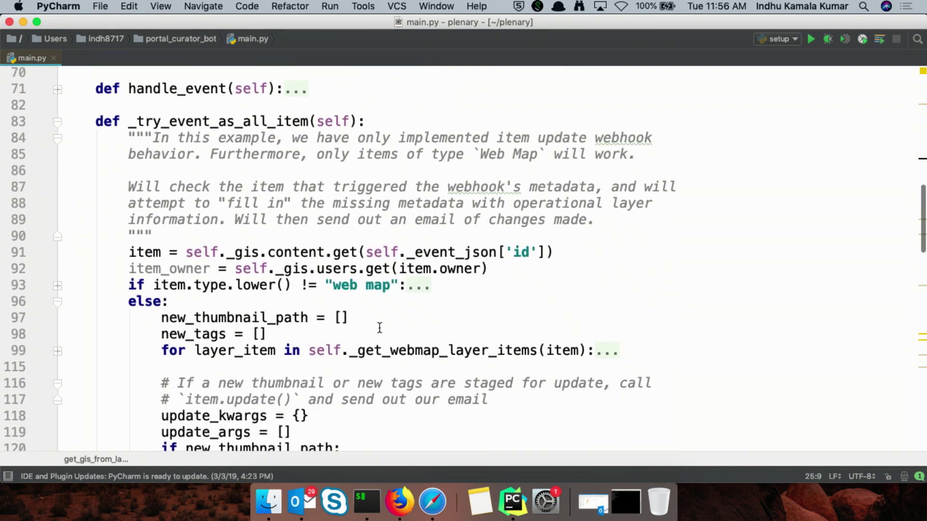
pyautogui.moveTo(617, 249); pyautogui.dragTo(54, 249)
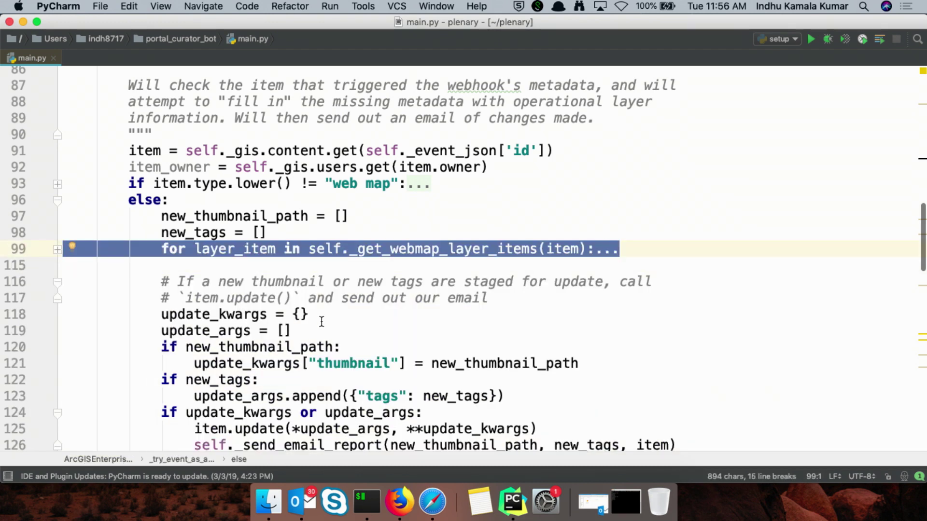
pyautogui.scroll(-3, 321, 321)
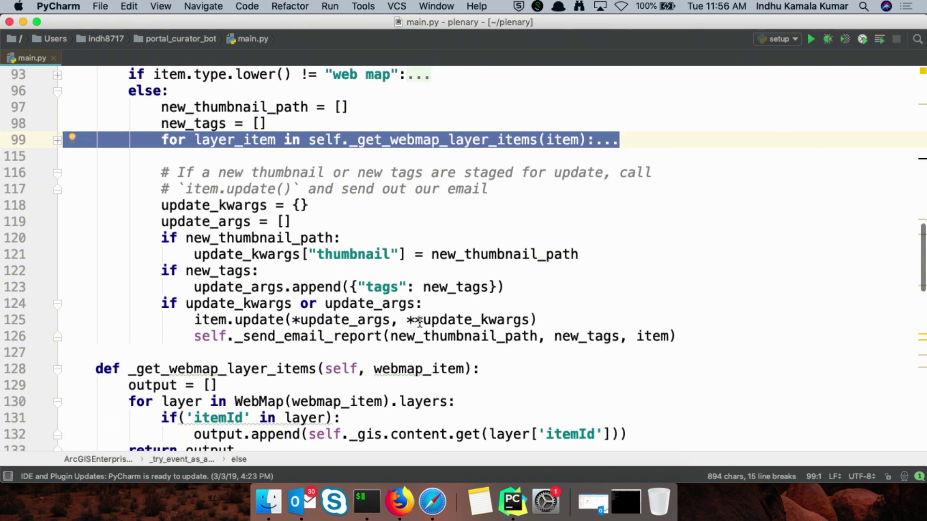
pyautogui.moveTo(538, 320); pyautogui.dragTo(63, 319)
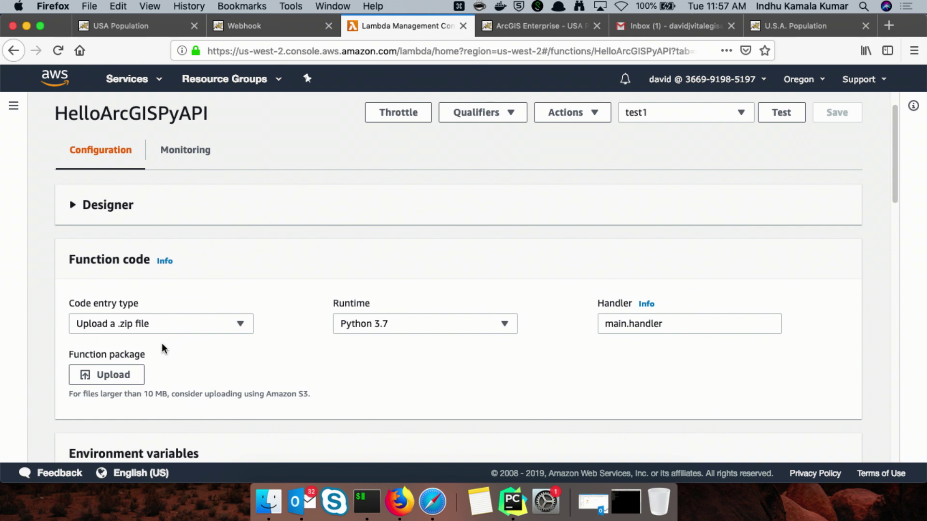
# - Upload Archive.zip as the HelloArcGISPyAPI function code and save the function
pyautogui.click(130, 375)
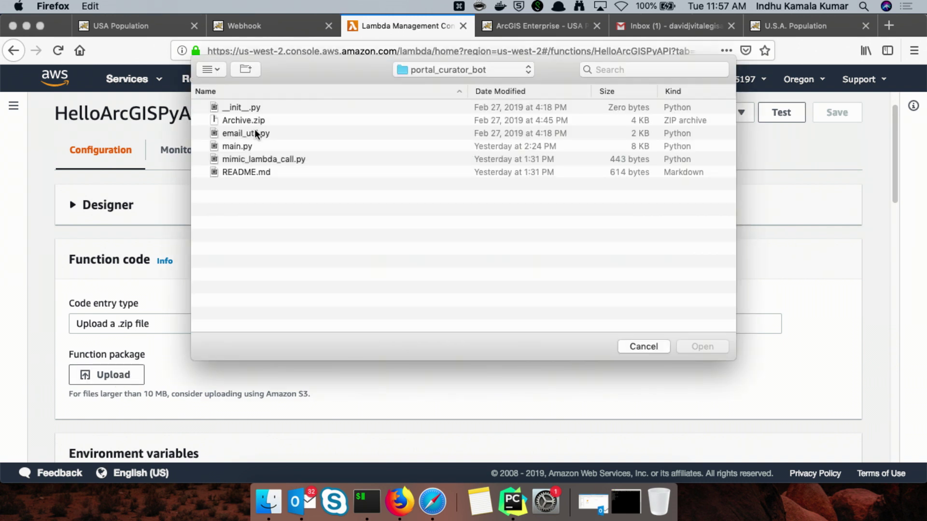
pyautogui.doubleClick(254, 120)
pyautogui.click(837, 112)
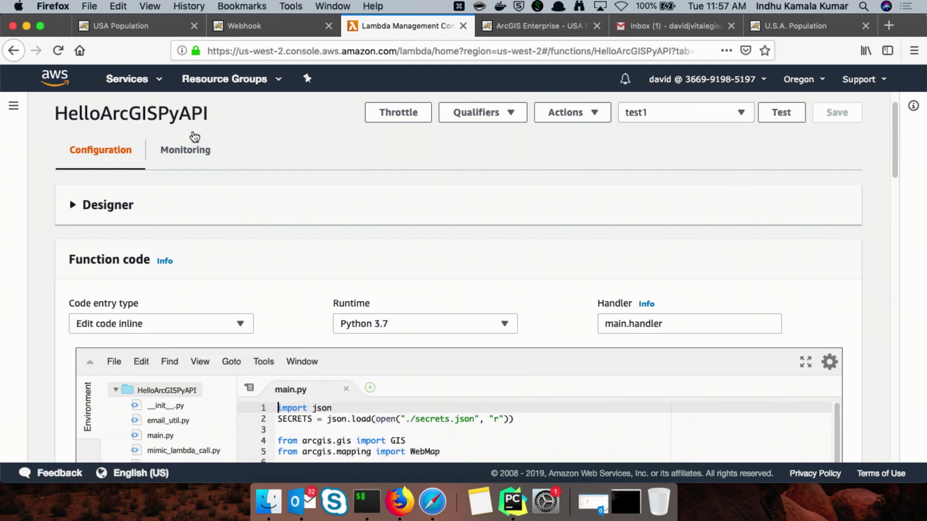
pyautogui.click(140, 27)
pyautogui.scroll(5, 259, 159)
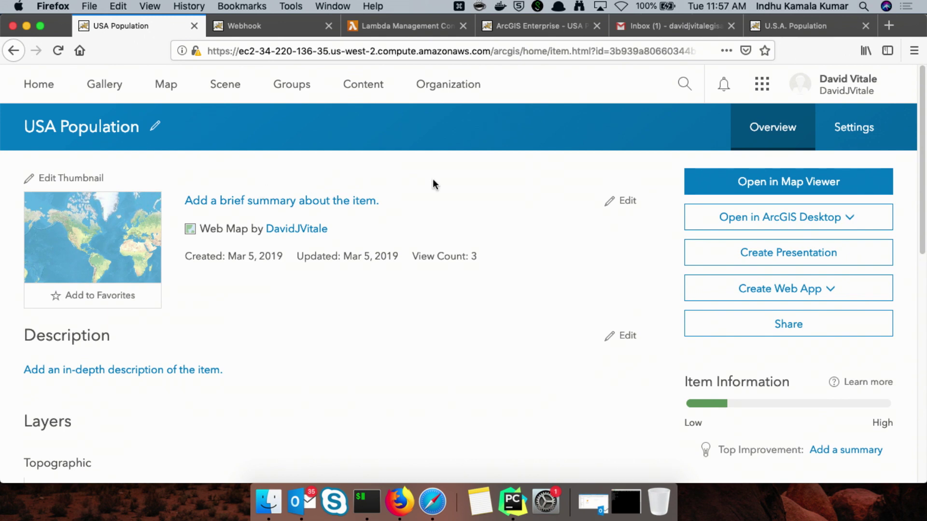
# - Add the 2016 Population Density by Congressional District layer to the USA Population map and save it
pyautogui.click(510, 29)
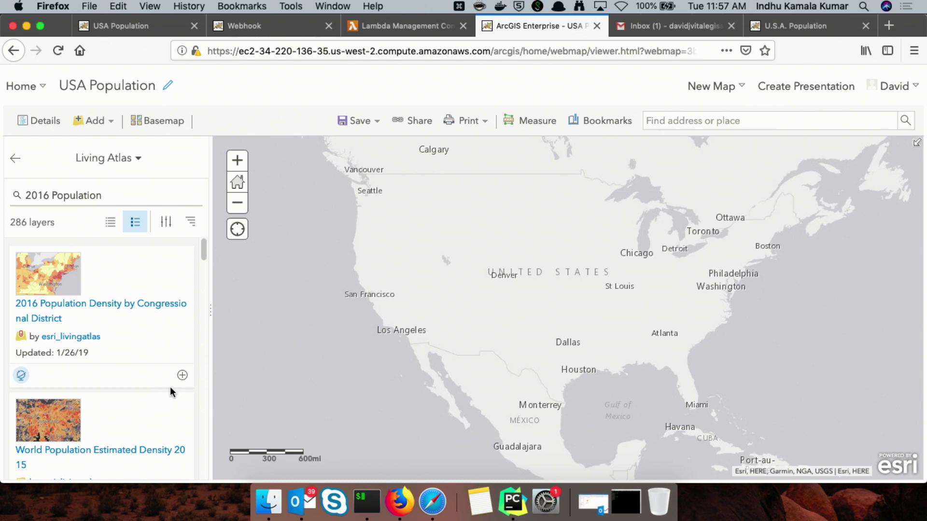
pyautogui.click(182, 375)
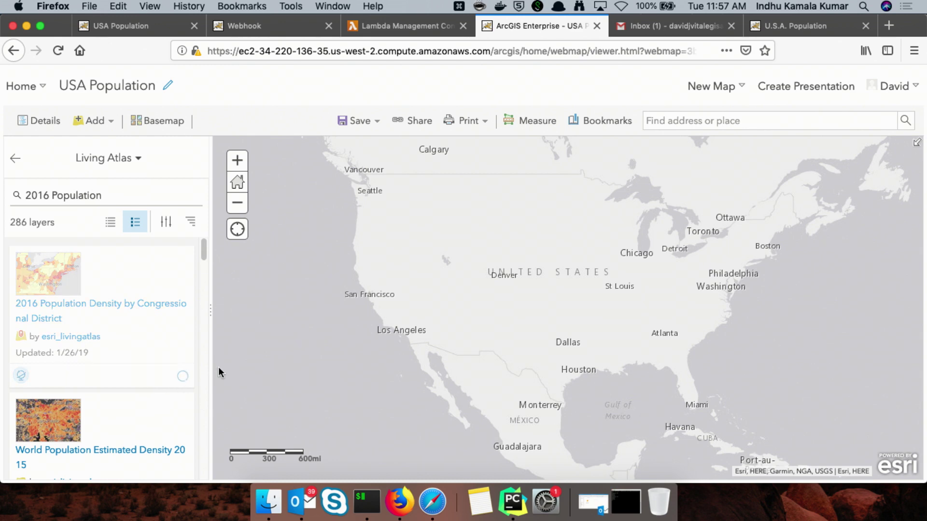
pyautogui.click(379, 124)
pyautogui.click(356, 144)
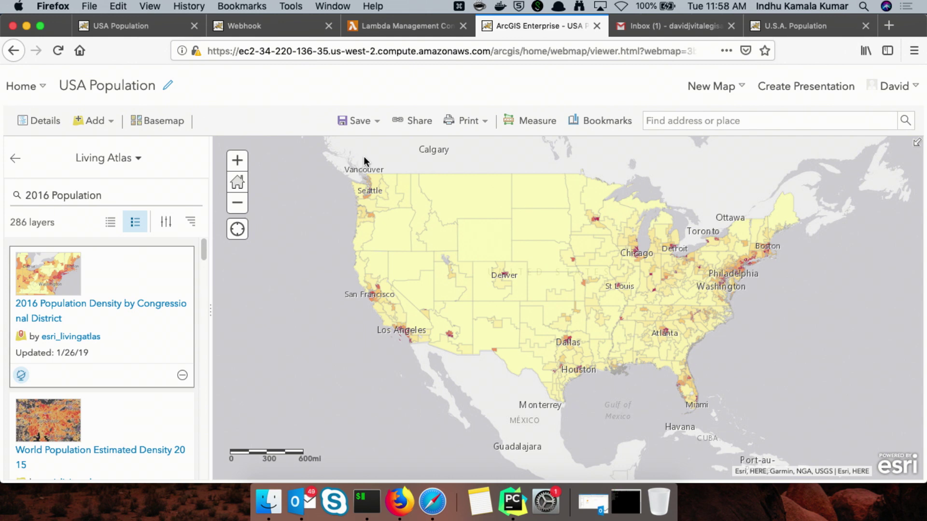
# - Reload the USA Population item page and scroll down to check its new thumbnail and tags
pyautogui.click(112, 21)
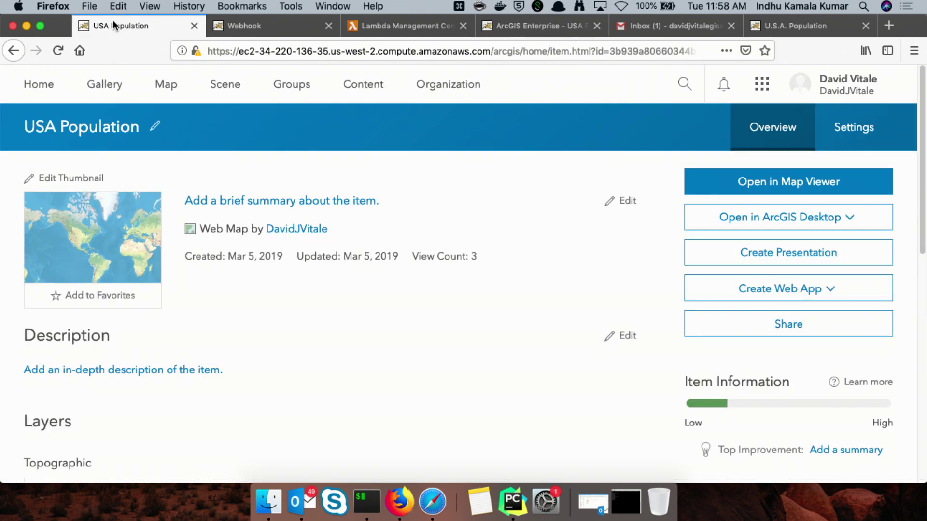
pyautogui.click(55, 53)
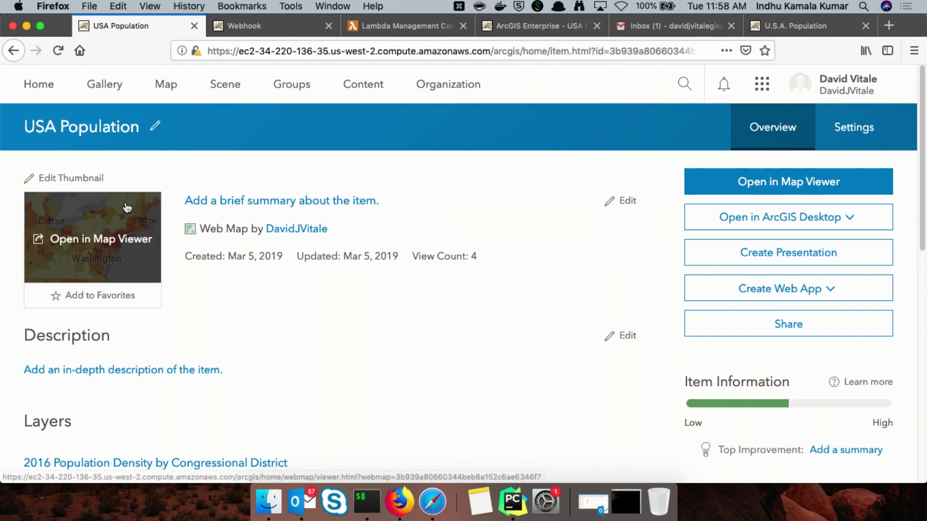
pyautogui.scroll(-2, 184, 237)
pyautogui.scroll(-1, 185, 237)
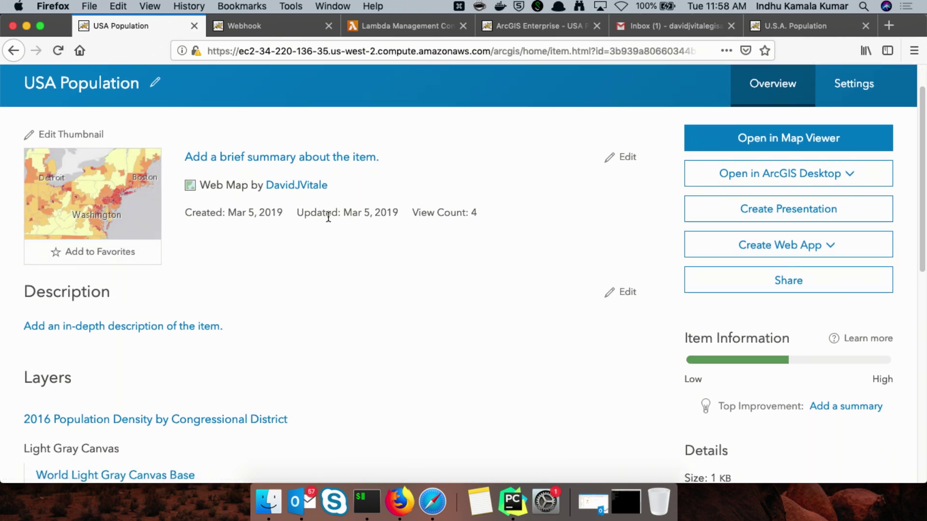
pyautogui.scroll(-10, 729, 286)
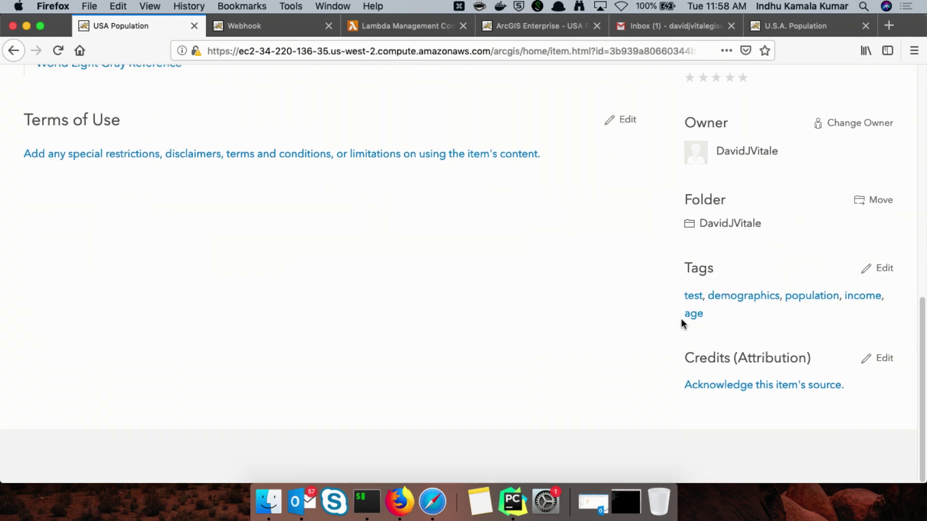
pyautogui.scroll(8, 633, 282)
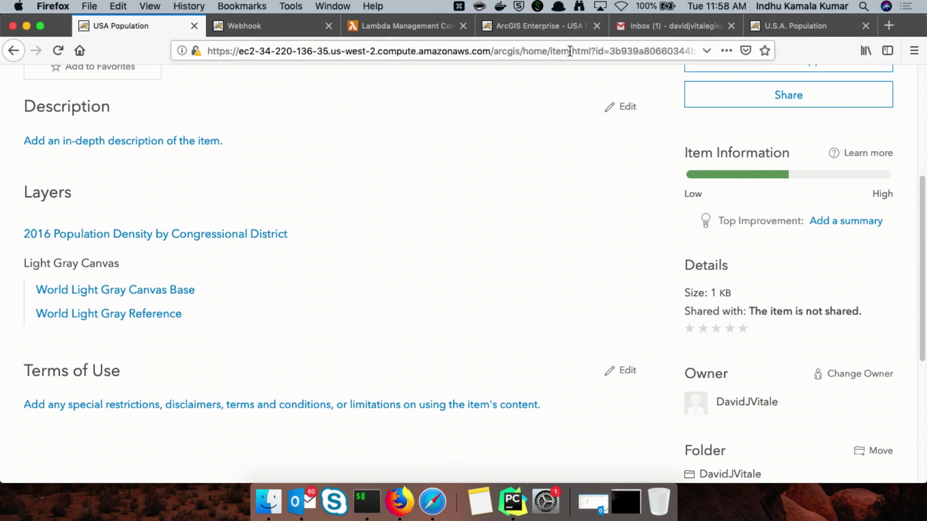
pyautogui.click(629, 27)
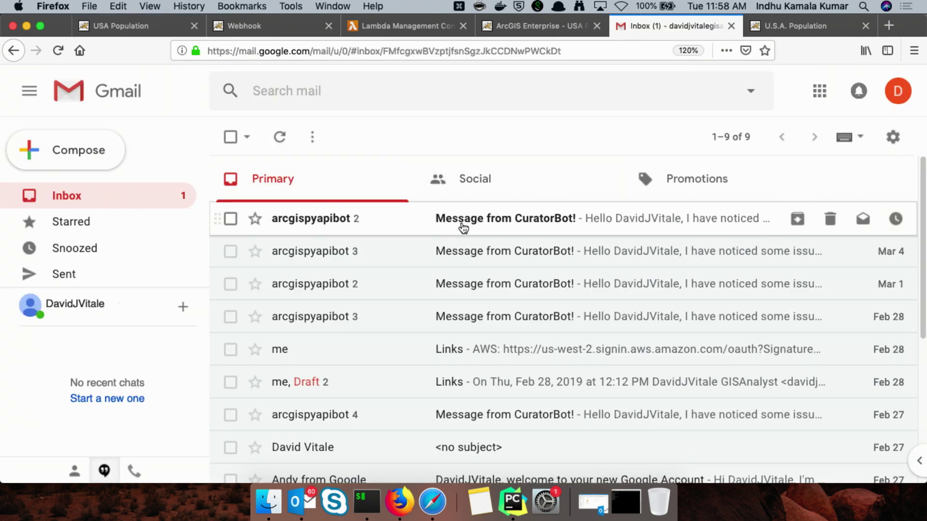
# - Open the newest CuratorBot email and highlight its thumbnail, tags, and missing description and snippet lines
pyautogui.click(464, 225)
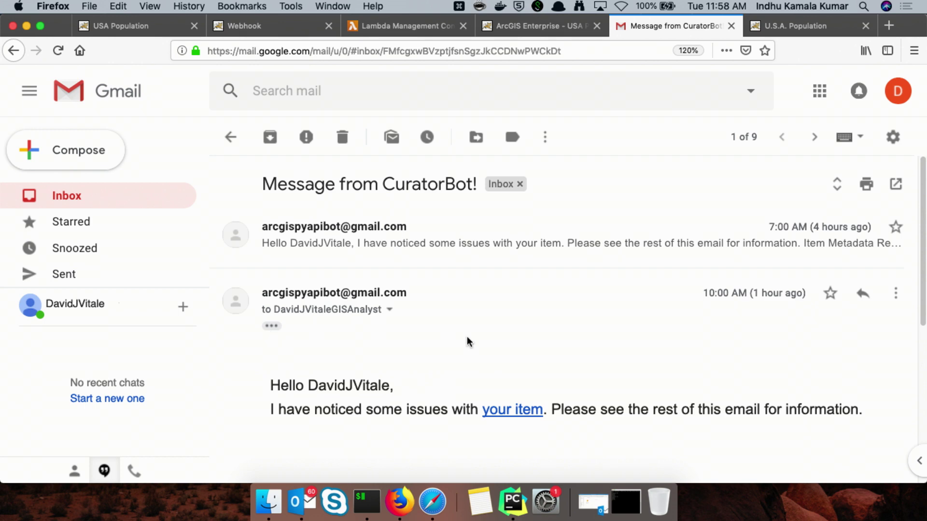
pyautogui.scroll(-5, 467, 341)
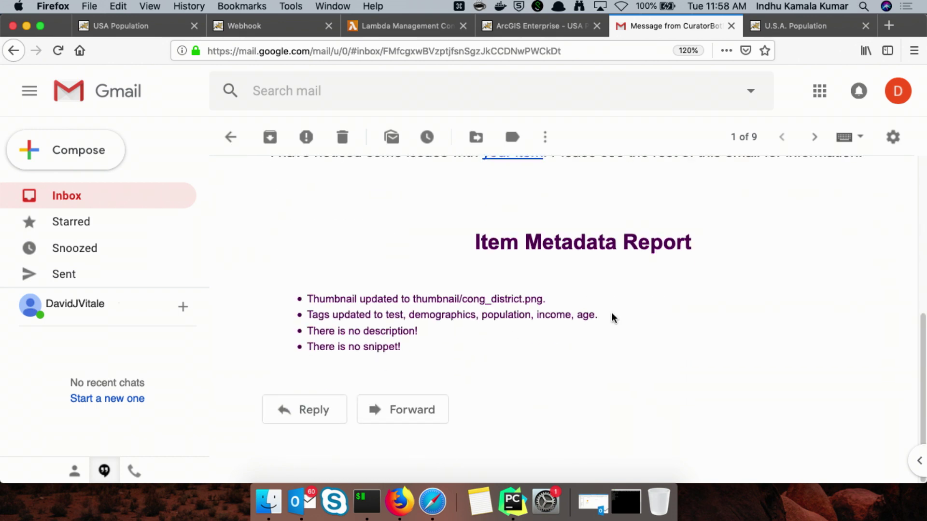
pyautogui.moveTo(608, 313); pyautogui.dragTo(300, 302)
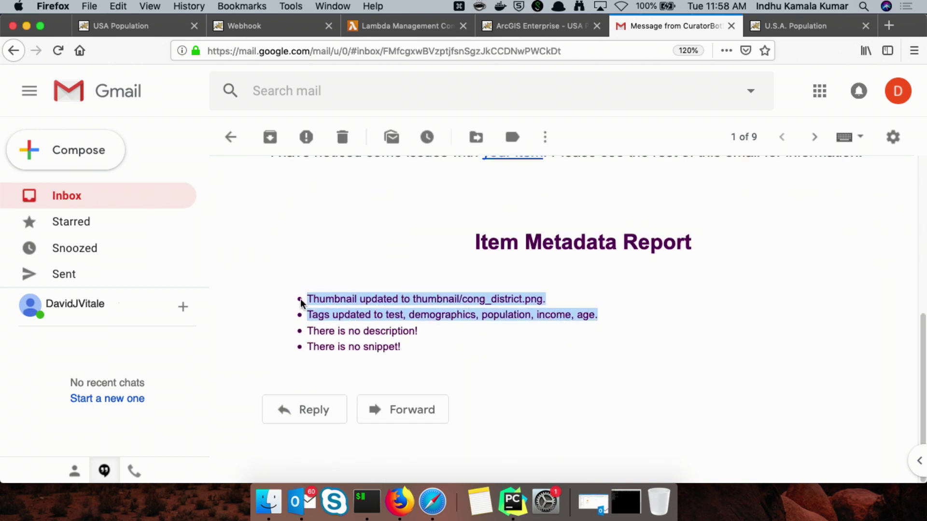
pyautogui.click(437, 302)
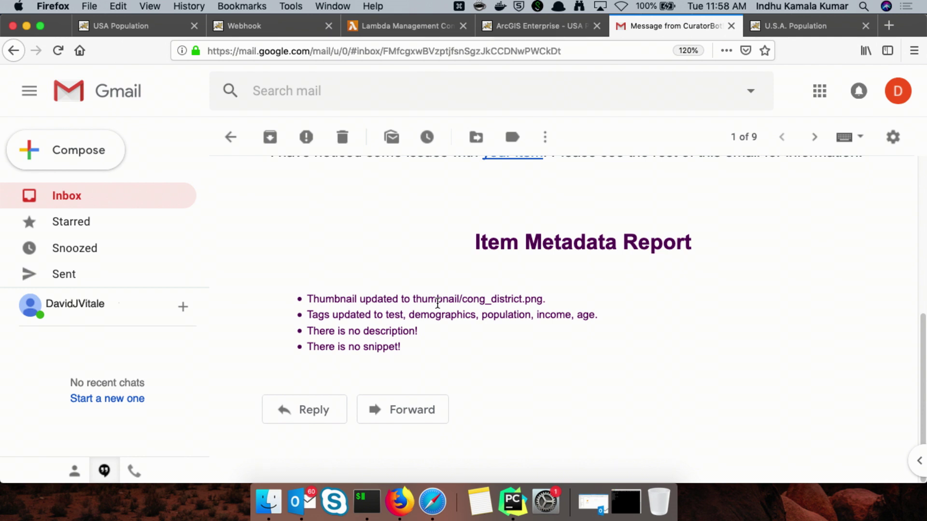
pyautogui.moveTo(415, 344); pyautogui.dragTo(314, 333)
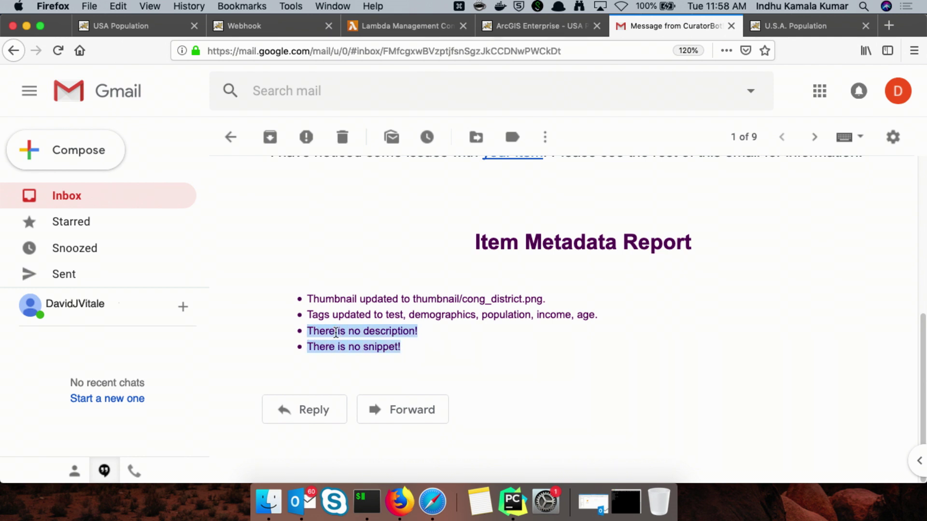
pyautogui.click(336, 333)
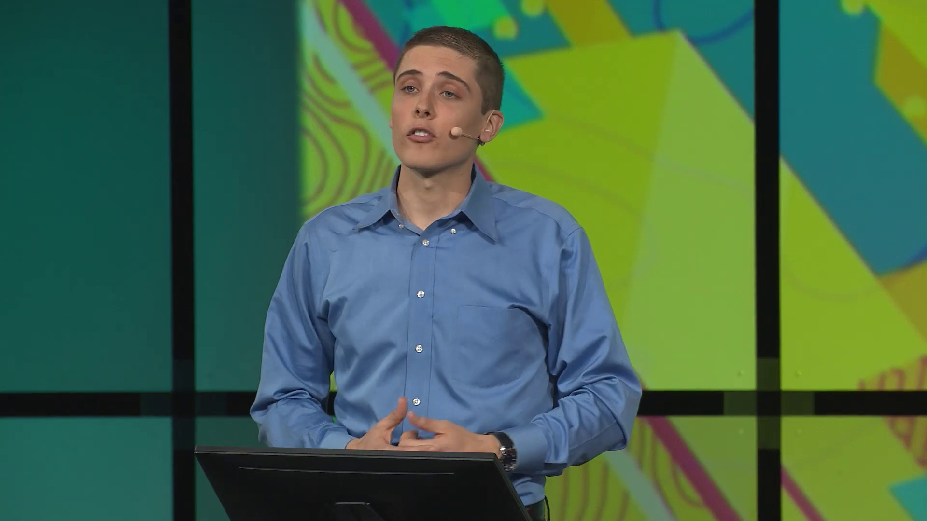